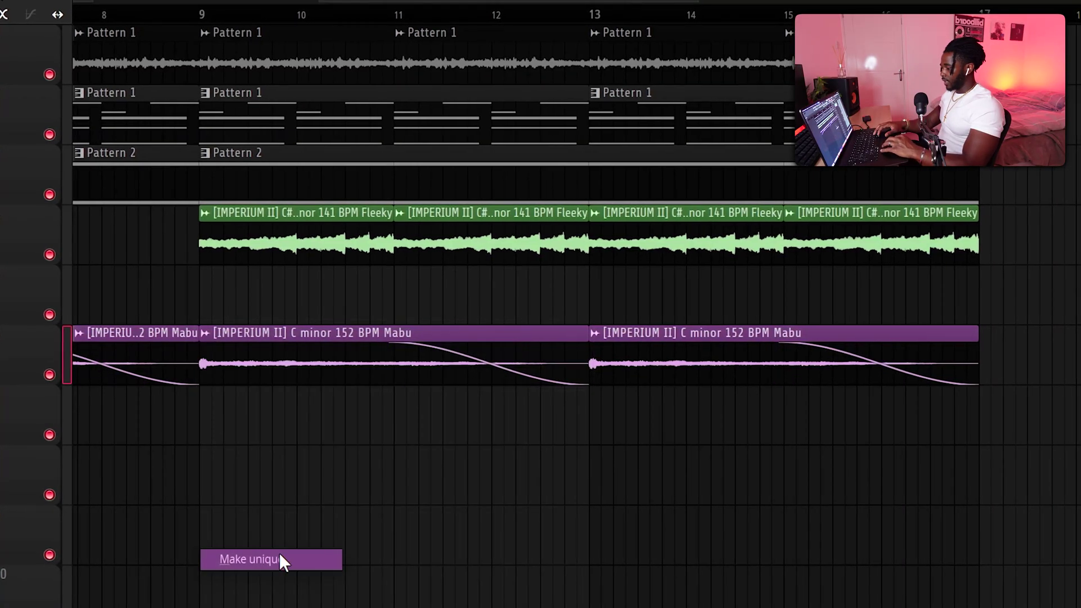
Make the Mabu clips from bar 9 unique, trim them to one bar and repeat them through bar 16
{"action": "left_click", "coordinate": [279, 560]}
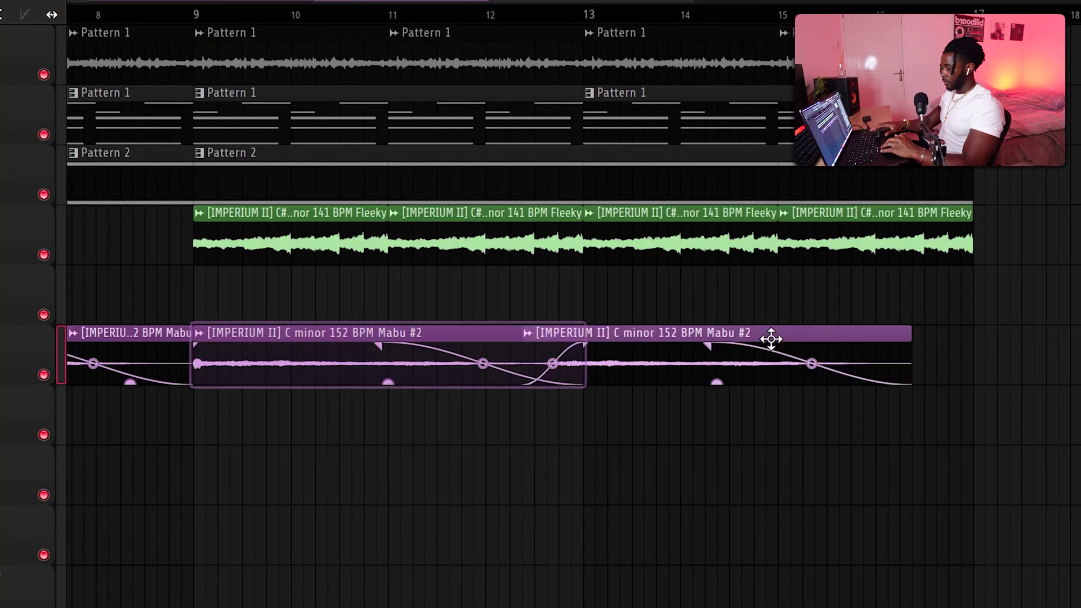
{"action": "left_click_drag", "start_coordinate": [772, 339], "coordinate": [666, 333]}
{"action": "left_click_drag", "start_coordinate": [567, 333], "coordinate": [277, 333]}
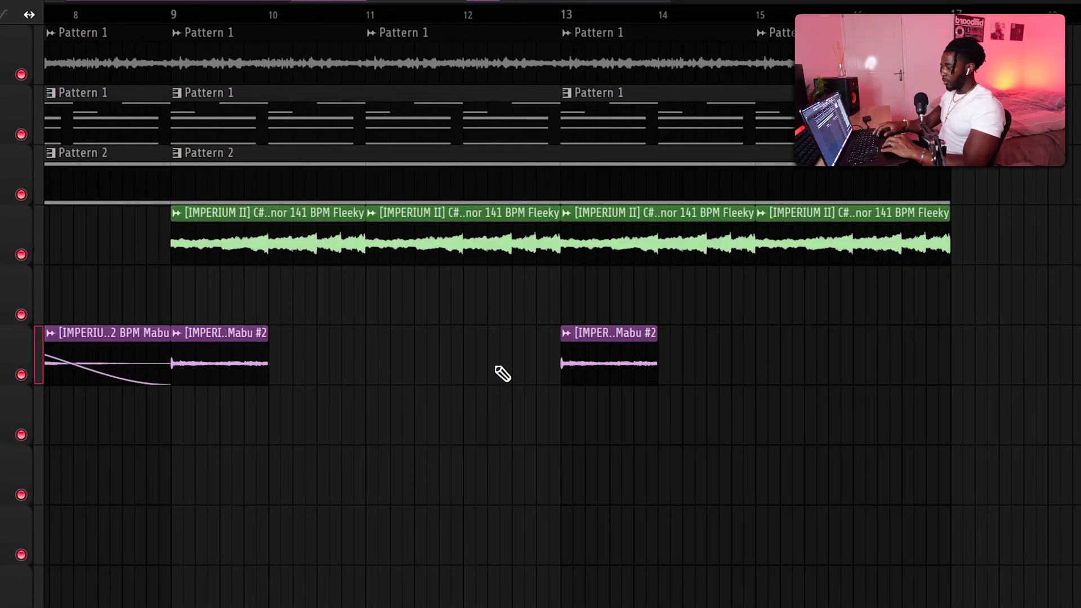
{"action": "left_click_drag", "start_coordinate": [597, 369], "coordinate": [321, 374]}
{"action": "key", "text": "ctrl+b"}
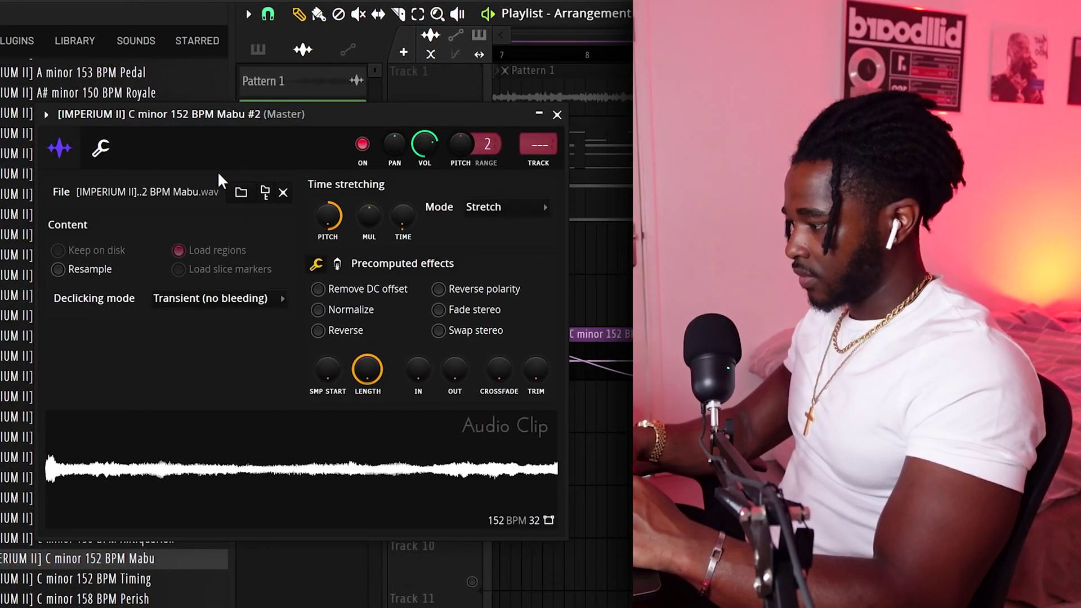
Set the root note of the Mabu #2 audio clip channel to C4
{"action": "left_click", "coordinate": [100, 148]}
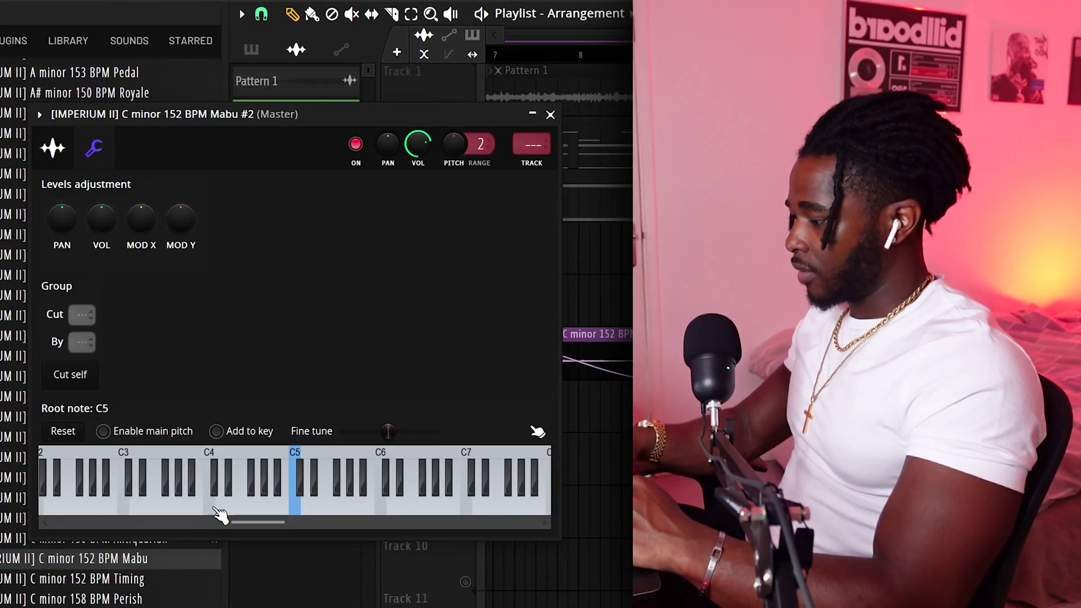
{"action": "left_click", "coordinate": [212, 507]}
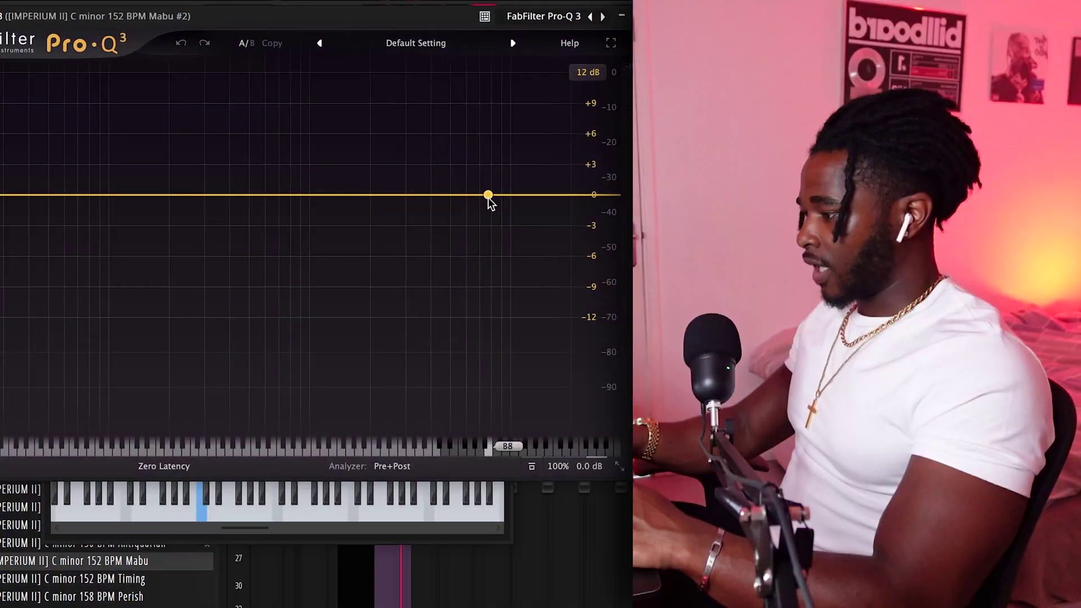
Add a 36 dB/oct High Cut at about 7743 Hz in the Mabu #2 Pro-Q 3 equalizer and audition the band during playback
{"action": "left_click_drag", "start_coordinate": [488, 198], "coordinate": [488, 207]}
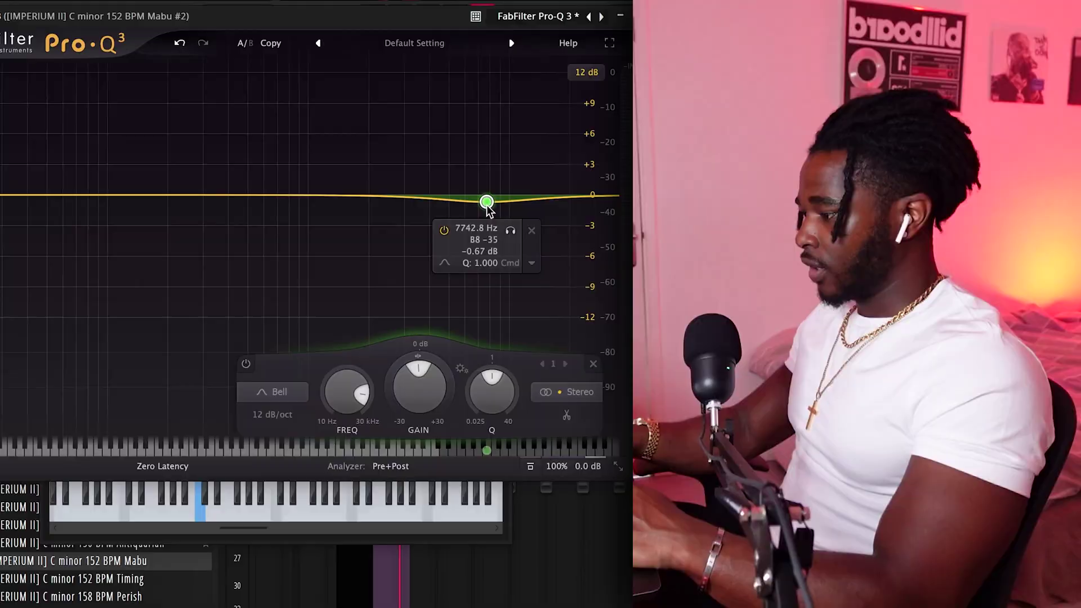
{"action": "right_click", "coordinate": [487, 203]}
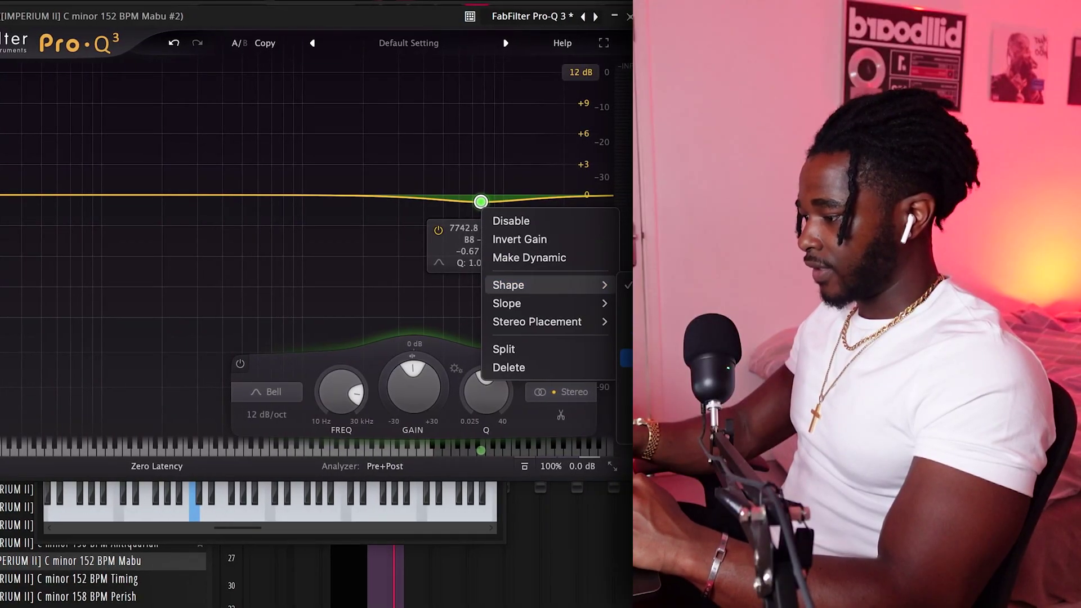
{"action": "left_click", "coordinate": [628, 358]}
{"action": "scroll", "coordinate": [486, 207], "scroll_direction": "up", "scroll_amount": 4}
{"action": "key", "text": "space"}
{"action": "left_click", "coordinate": [505, 137]}
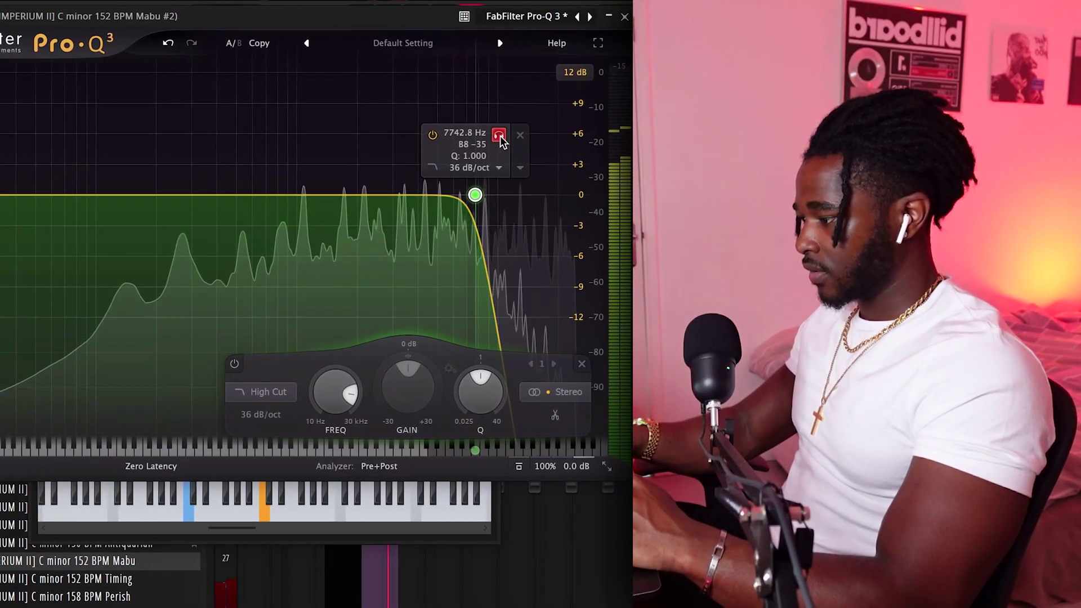
{"action": "left_click_drag", "start_coordinate": [500, 135], "coordinate": [526, 136]}
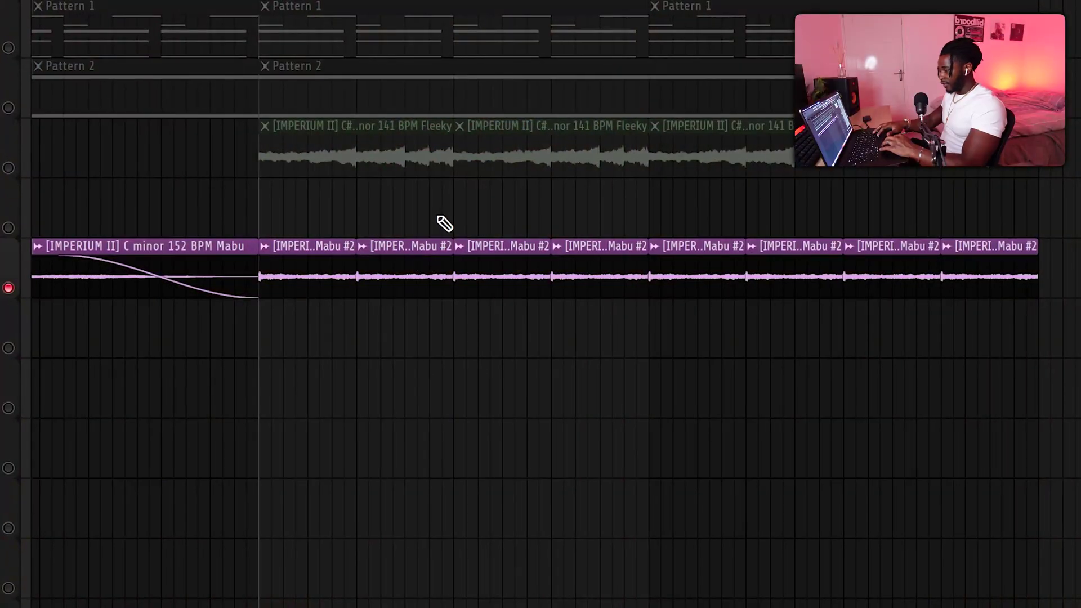
Make the alternate one-bar Mabu #2 clips, starting at bar 10, unique and move them down to Track 7
{"action": "left_click", "coordinate": [425, 265], "text": "ctrl+shift"}
{"action": "left_click", "coordinate": [566, 276], "text": "ctrl+shift"}
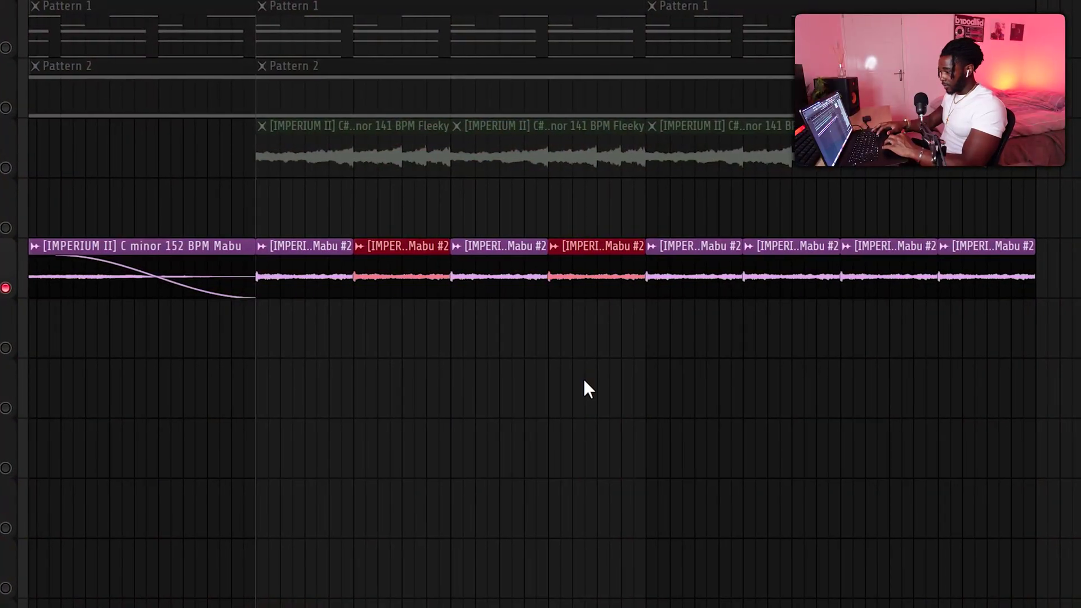
{"action": "right_click", "coordinate": [370, 254]}
{"action": "left_click", "coordinate": [428, 471]}
{"action": "left_click_drag", "start_coordinate": [400, 244], "coordinate": [392, 342]}
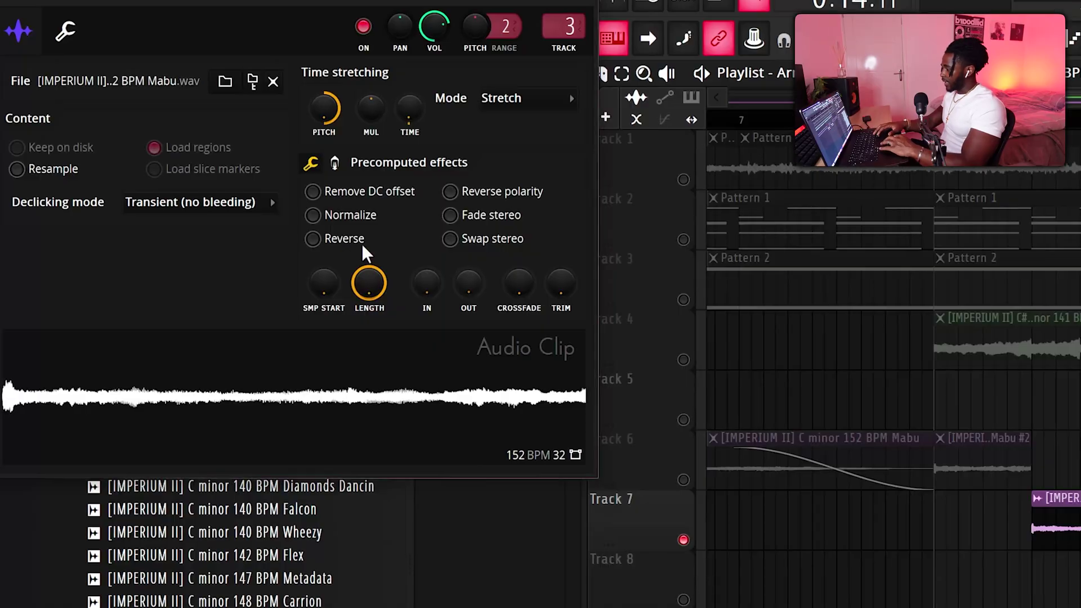
Reverse the alternate clips' sample and make the Mabu #3 copy at bar 9 on Track 8 unique
{"action": "left_click", "coordinate": [313, 236]}
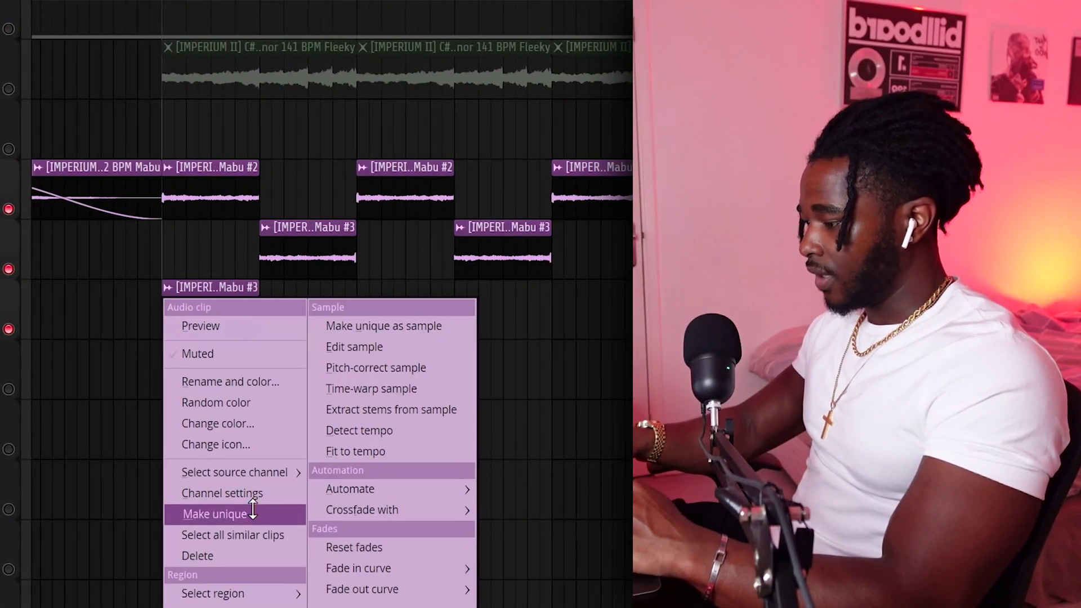
{"action": "left_click", "coordinate": [215, 514]}
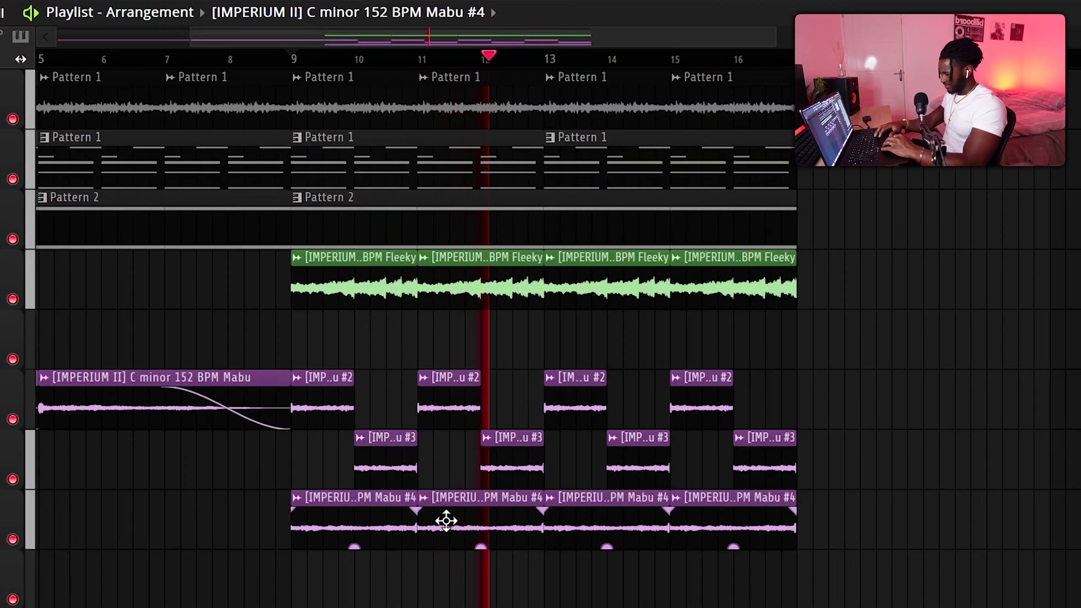
Place the half-bar Mabu #3 clip directly after the half-bar Mabu #2 clip, repeat the pair through bar 16 and play the result
{"action": "scroll", "coordinate": [444, 603], "scroll_direction": "down", "scroll_amount": 1}
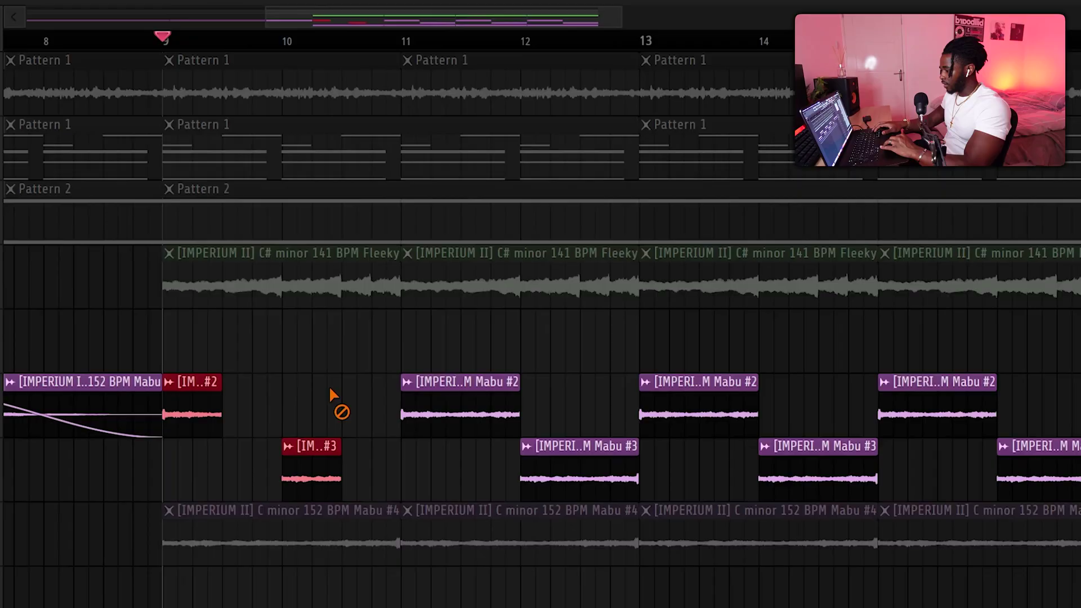
{"action": "left_click_drag", "start_coordinate": [323, 450], "coordinate": [264, 449]}
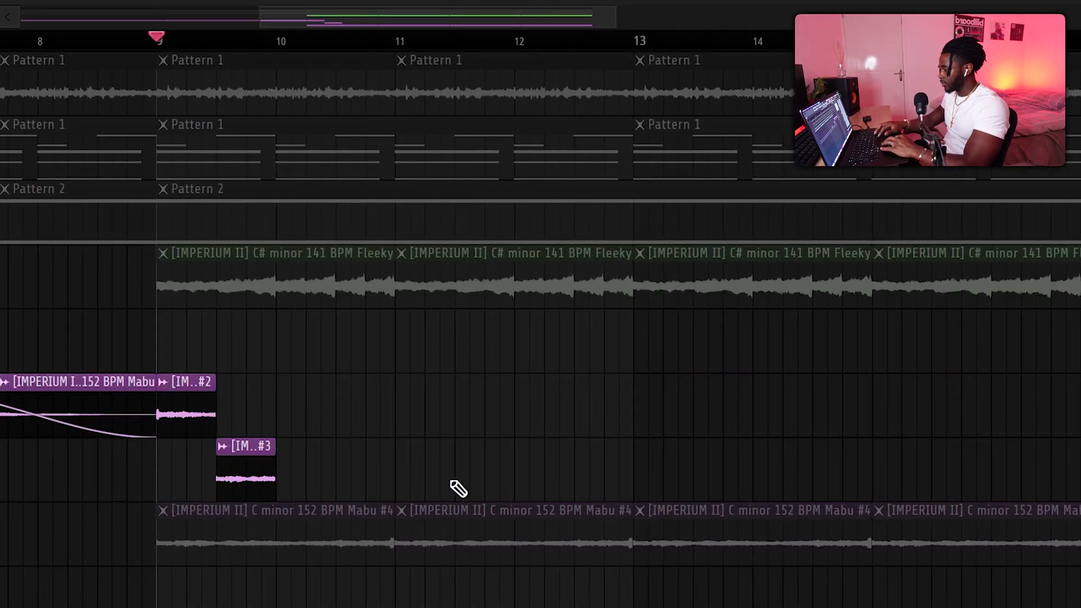
{"action": "left_click_drag", "start_coordinate": [439, 499], "coordinate": [175, 419]}
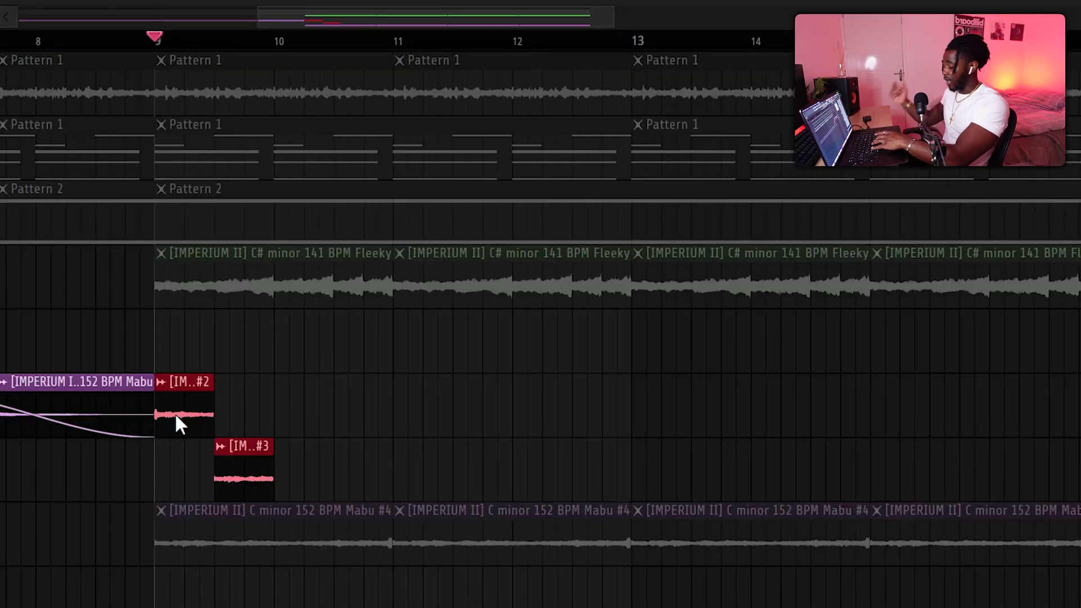
{"action": "key", "text": "ctrl+b"}
{"action": "key", "text": "ctrl+b"}
{"action": "key", "text": "ctrl+b"}
{"action": "key", "text": "ctrl+b"}
{"action": "key", "text": "ctrl+b"}
{"action": "key", "text": "ctrl+b"}
{"action": "key", "text": "ctrl+b"}
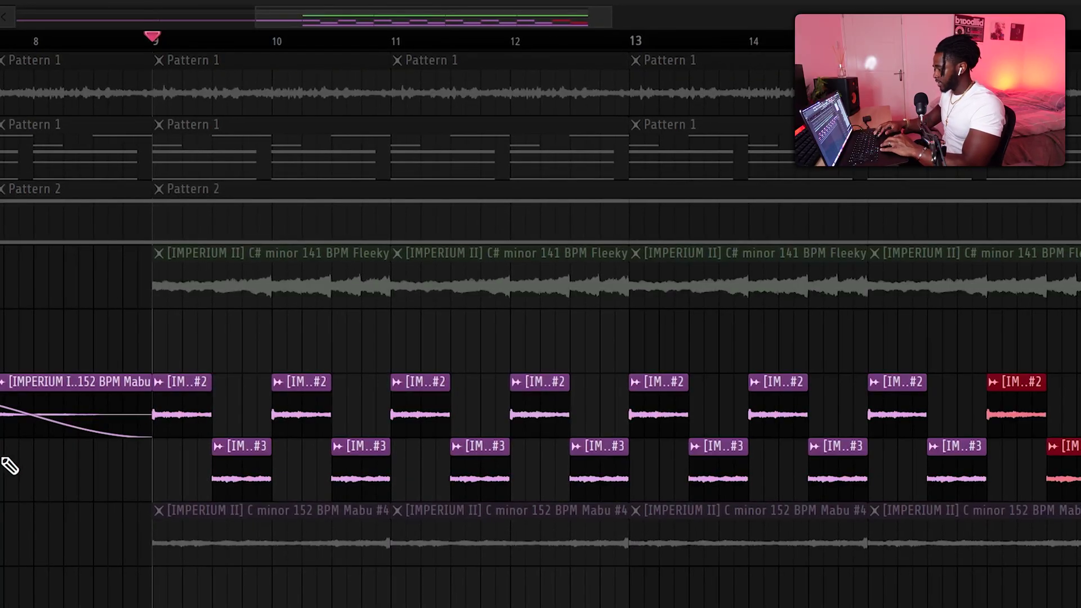
{"action": "key", "text": "space"}
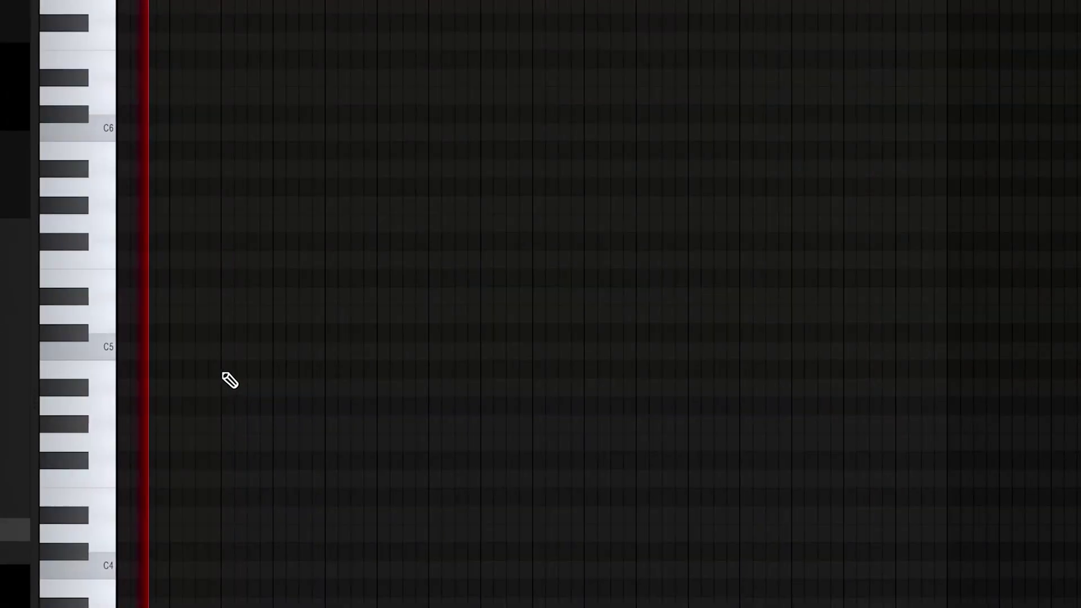
Draw a five-note clap rhythm on B4 and duplicate it into the following bars
{"action": "left_click", "coordinate": [419, 371]}
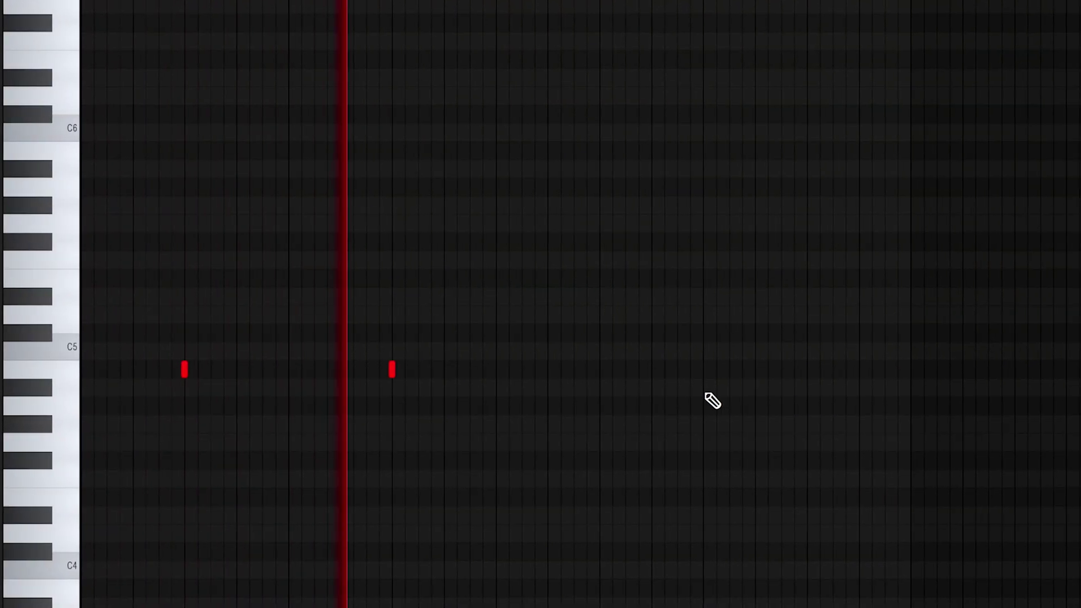
{"action": "left_click", "coordinate": [590, 370]}
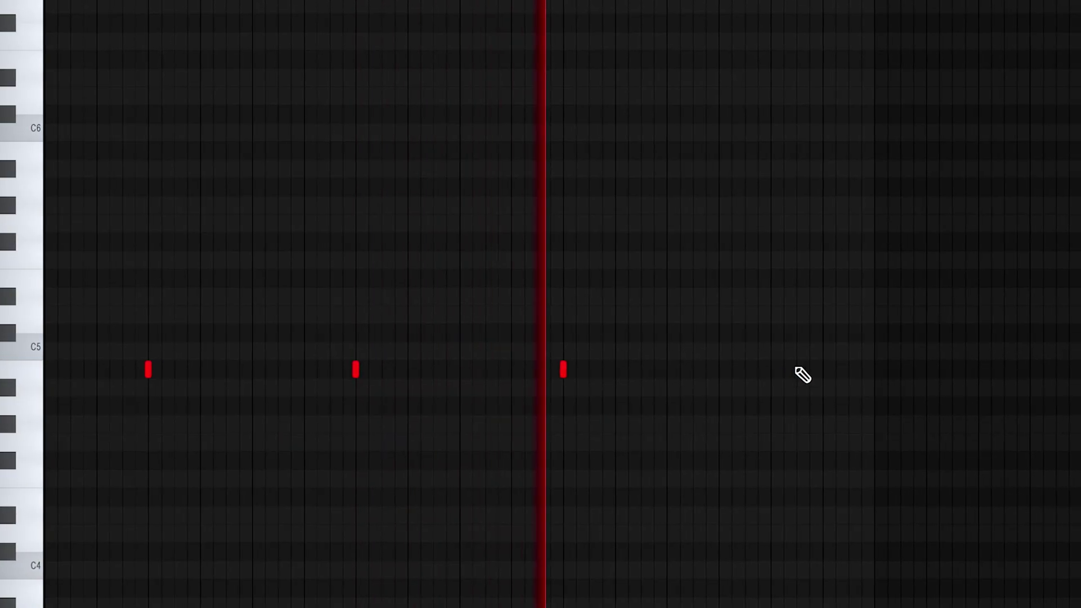
{"action": "left_click", "coordinate": [744, 369]}
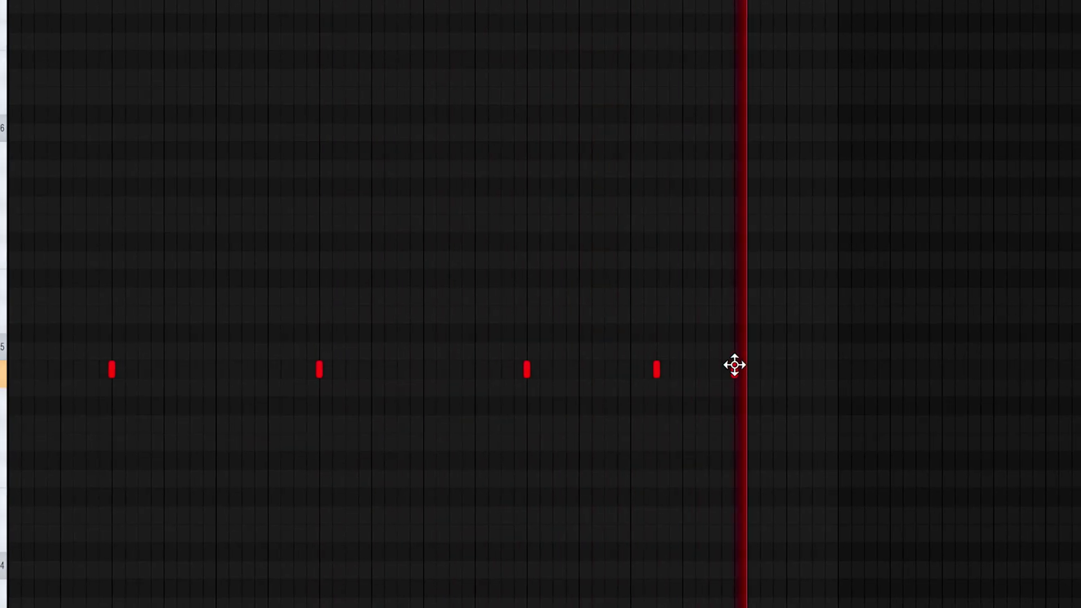
{"action": "left_click_drag", "start_coordinate": [820, 370], "coordinate": [3, 369]}
{"action": "key", "text": "ctrl+b"}
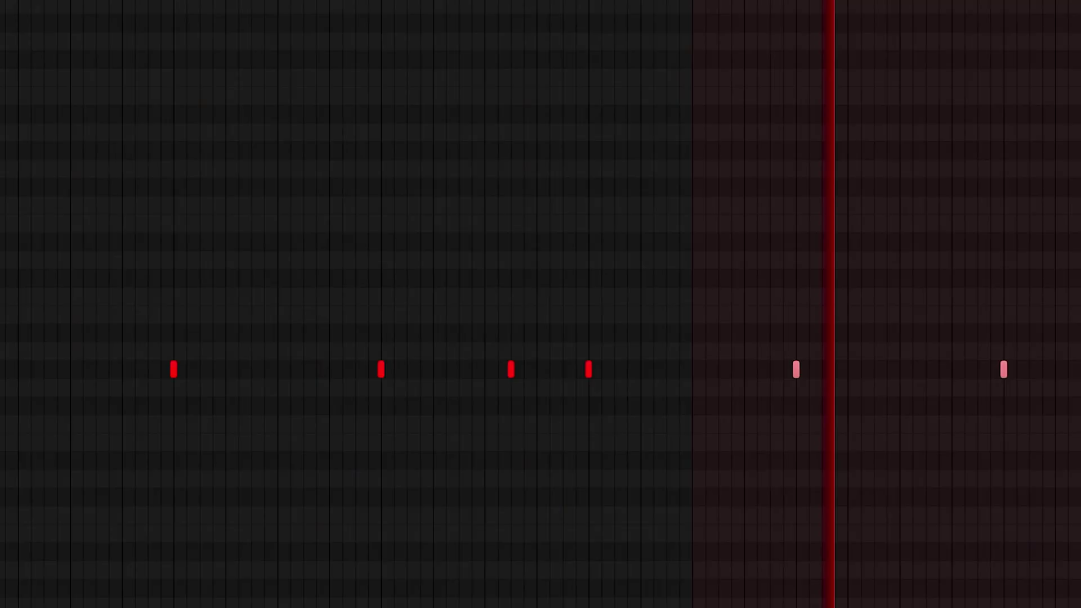
{"action": "scroll", "coordinate": [251, 346], "scroll_direction": "down", "scroll_amount": 3}
{"action": "scroll", "coordinate": [230, 140], "scroll_direction": "left", "scroll_amount": 2}
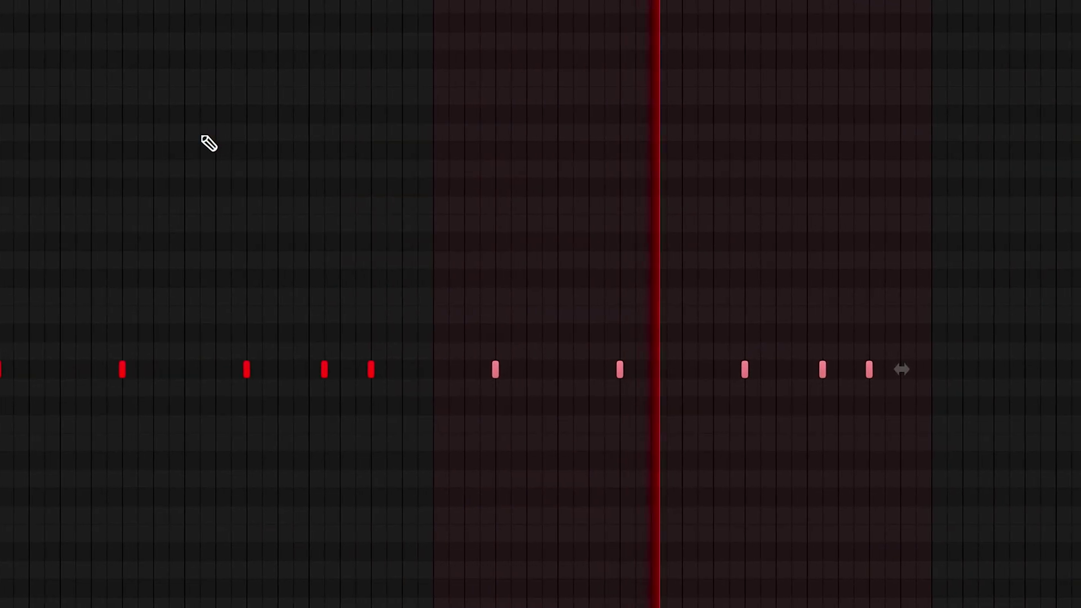
{"action": "scroll", "coordinate": [227, 137], "scroll_direction": "up", "scroll_amount": 1}
{"action": "scroll", "coordinate": [197, 143], "scroll_direction": "up", "scroll_amount": 1}
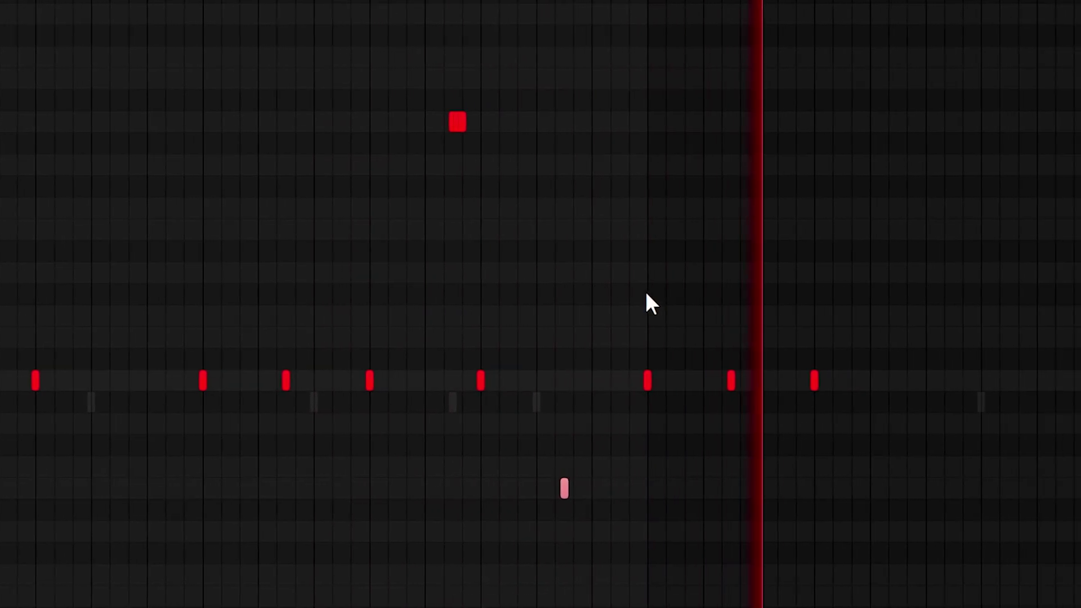
Add two short C5 notes to form a fast roll just before the D#5 notes at the end of the phrase
{"action": "scroll", "coordinate": [620, 326], "scroll_direction": "up", "scroll_amount": 2}
{"action": "scroll", "coordinate": [741, 381], "scroll_direction": "up", "scroll_amount": 2}
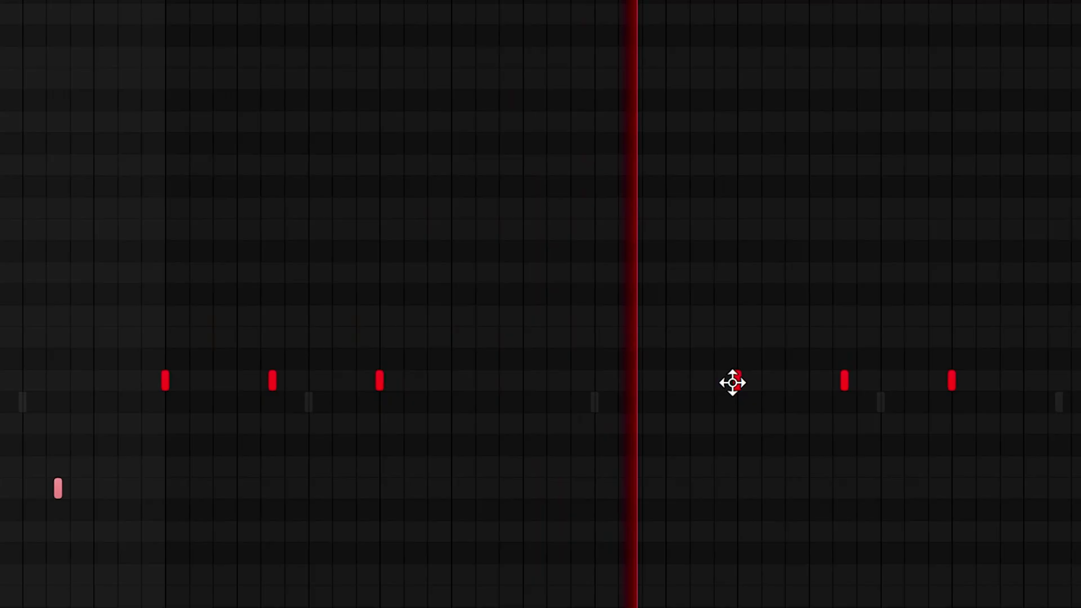
{"action": "scroll", "coordinate": [872, 348], "scroll_direction": "up", "scroll_amount": 2}
{"action": "scroll", "coordinate": [873, 348], "scroll_direction": "right", "scroll_amount": 3}
{"action": "scroll", "coordinate": [862, 347], "scroll_direction": "down", "scroll_amount": 2}
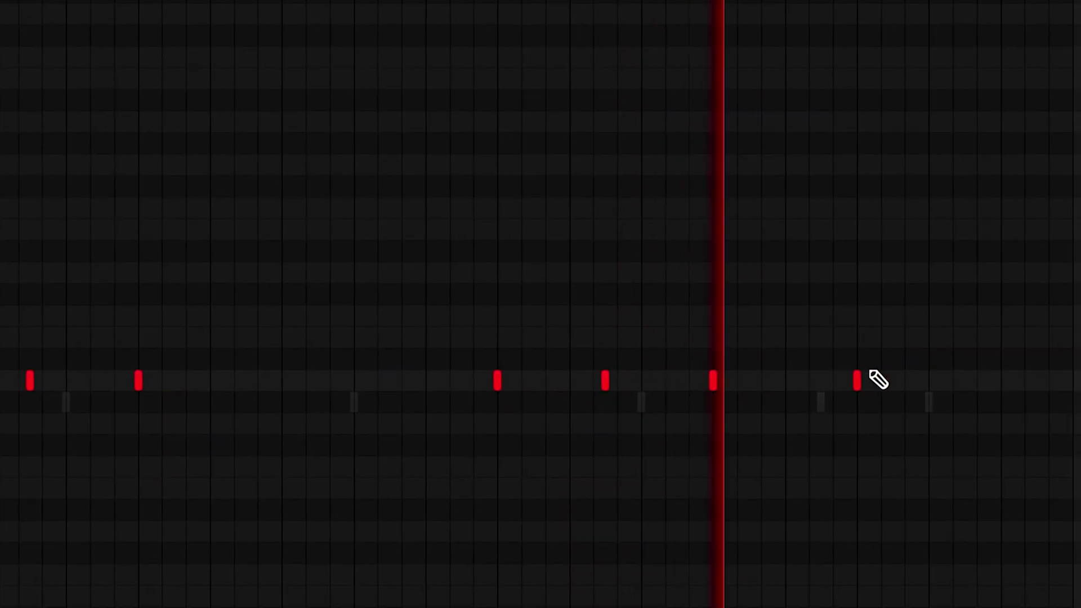
{"action": "scroll", "coordinate": [864, 338], "scroll_direction": "right", "scroll_amount": 1}
{"action": "scroll", "coordinate": [863, 333], "scroll_direction": "down", "scroll_amount": 2}
{"action": "scroll", "coordinate": [862, 332], "scroll_direction": "right", "scroll_amount": 3}
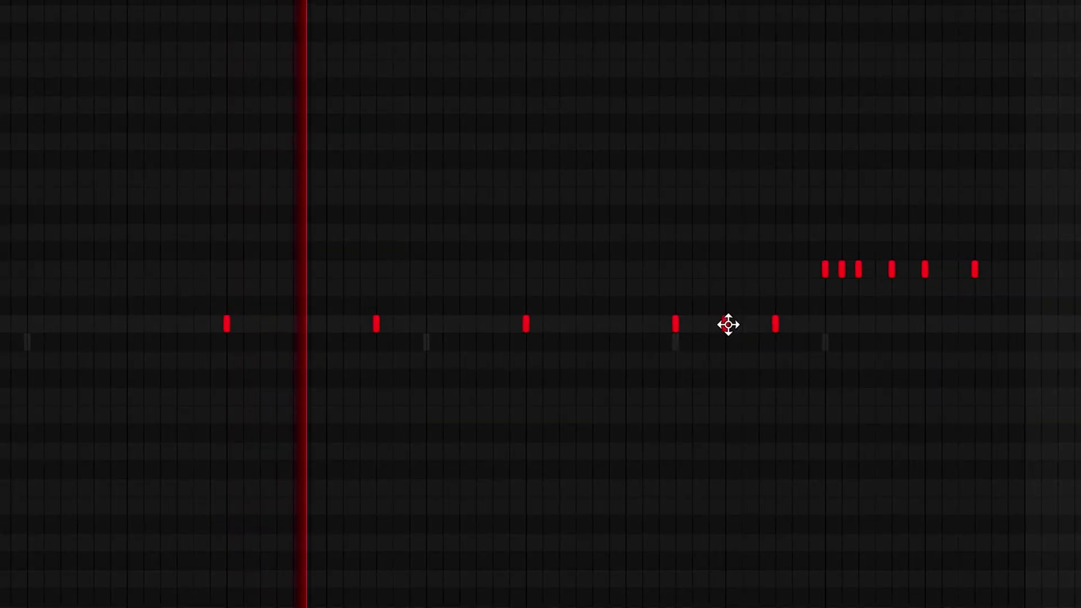
{"action": "left_click", "coordinate": [734, 324]}
{"action": "left_click", "coordinate": [740, 324]}
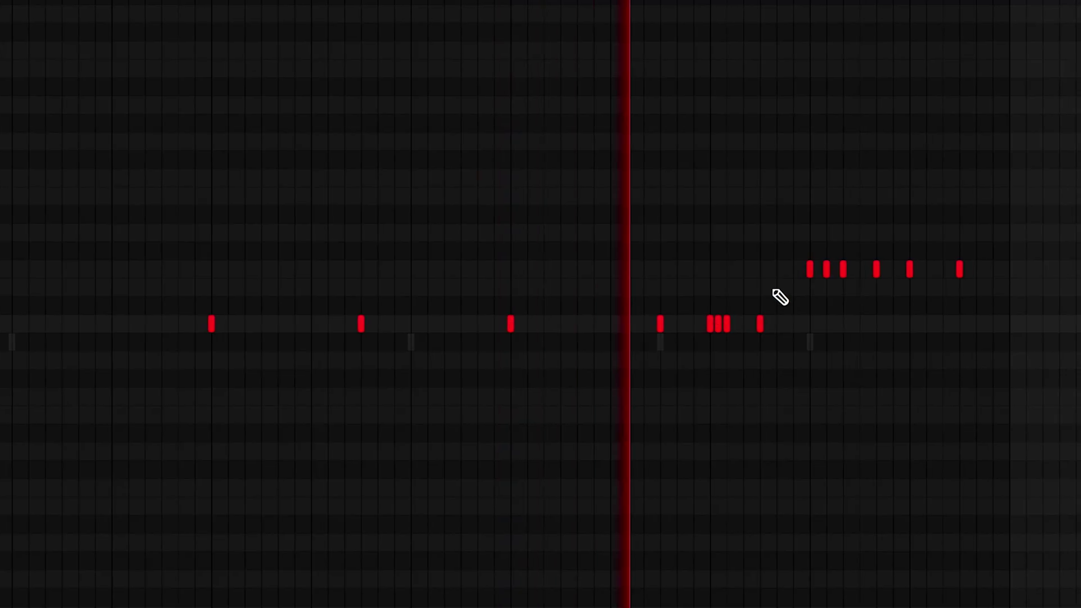
{"action": "scroll", "coordinate": [771, 291], "scroll_direction": "up", "scroll_amount": 1}
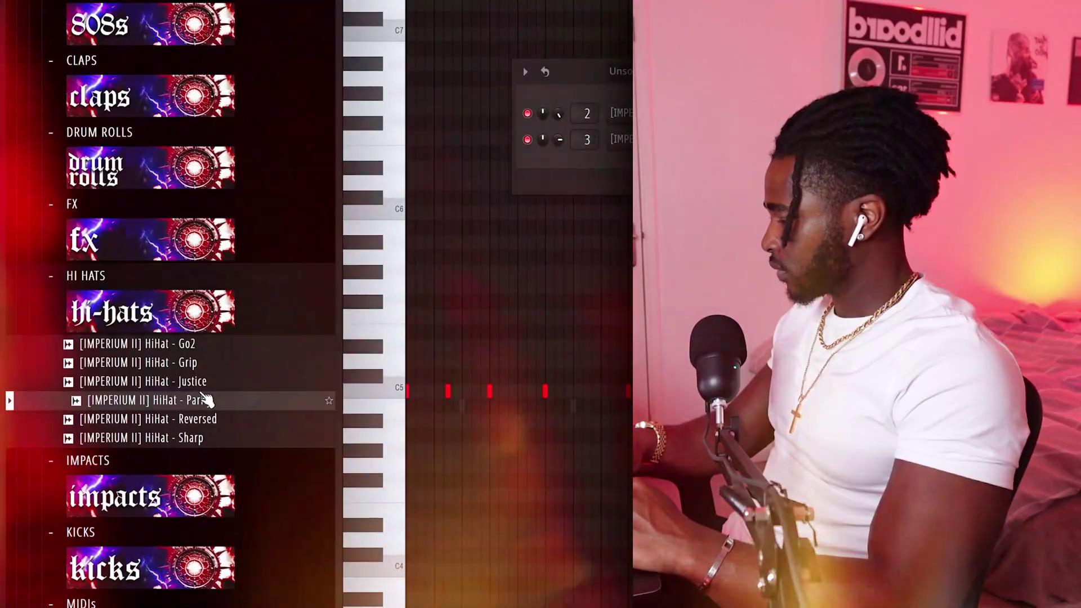
Audition the HiHat - Justice and HiHat - Grip samples
{"action": "left_click", "coordinate": [197, 381]}
{"action": "left_click", "coordinate": [195, 362]}
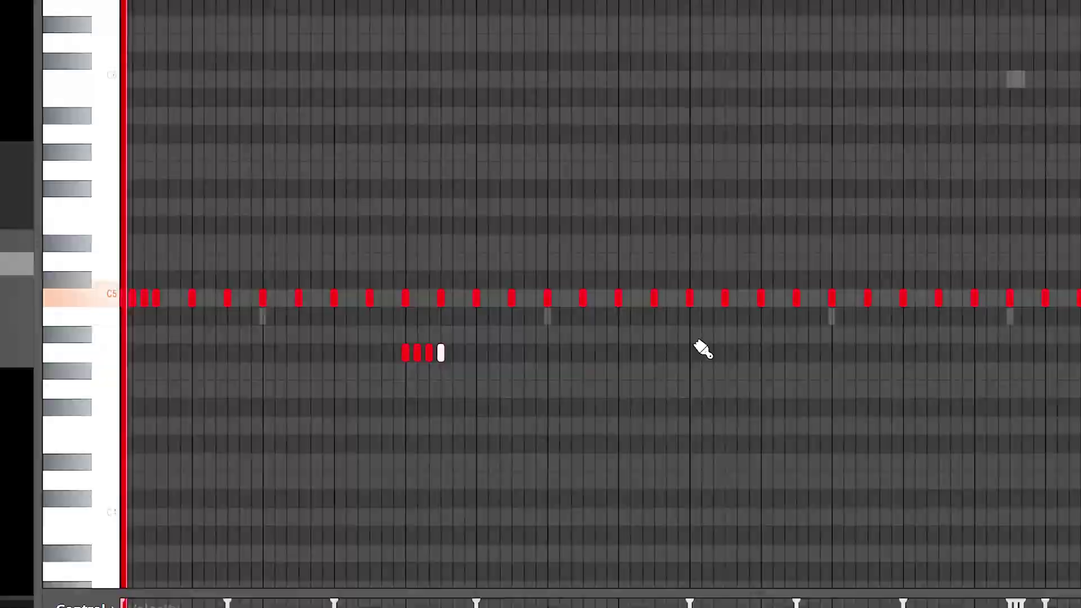
Draw a descending hi-hat roll from A#4 down to B3 following the four A4 notes
{"action": "scroll", "coordinate": [703, 340], "scroll_direction": "up", "scroll_amount": 3, "text": "ctrl"}
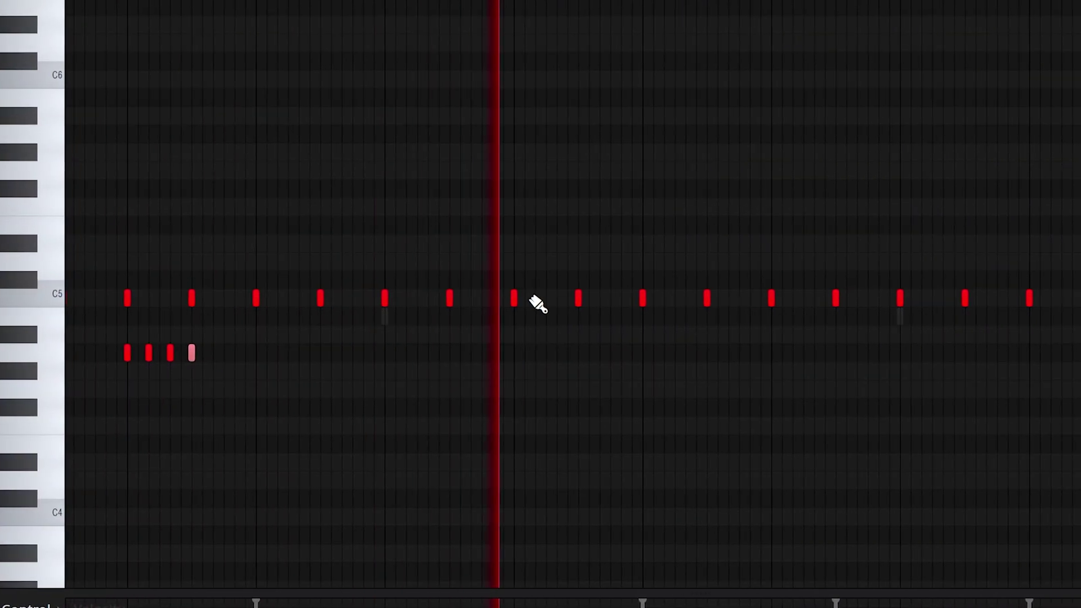
{"action": "left_click", "coordinate": [626, 274]}
{"action": "scroll", "coordinate": [723, 302], "scroll_direction": "down", "scroll_amount": 1}
{"action": "scroll", "coordinate": [724, 303], "scroll_direction": "left", "scroll_amount": 1}
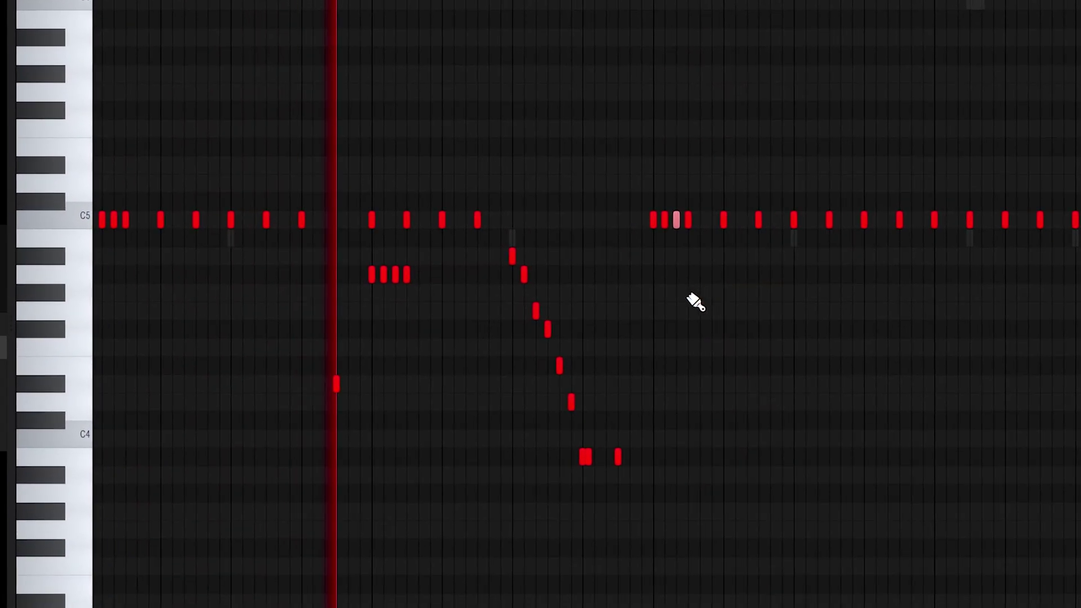
{"action": "scroll", "coordinate": [723, 302], "scroll_direction": "up", "scroll_amount": 1}
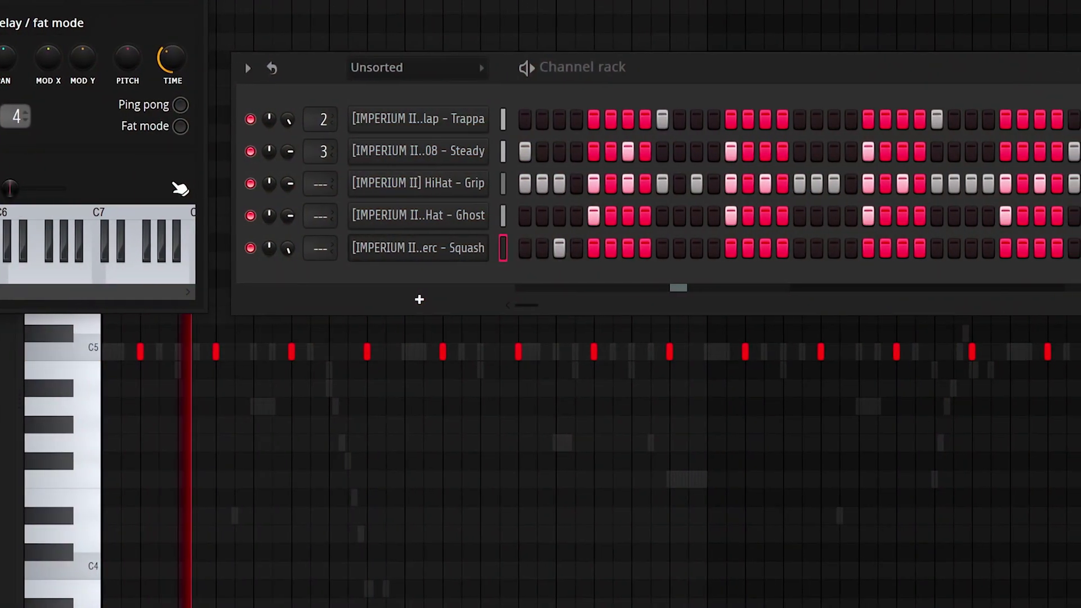
Open the piano roll of the Perc - Squash channel and place a second C5 note four bars after the first
{"action": "key", "text": "Escape"}
{"action": "right_click", "coordinate": [442, 246]}
{"action": "left_click", "coordinate": [571, 246]}
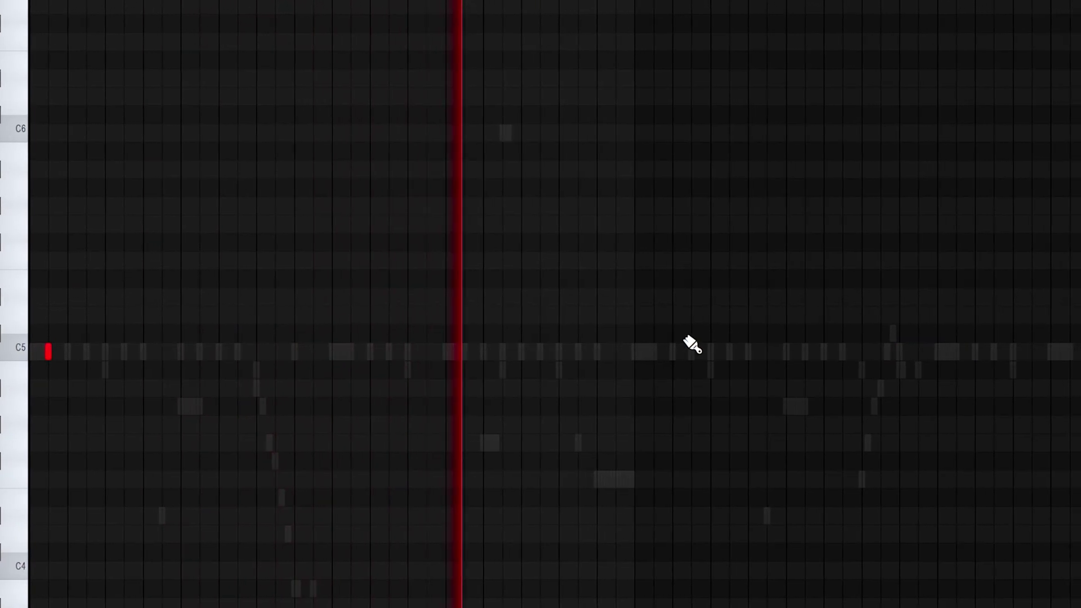
{"action": "left_click", "coordinate": [655, 351]}
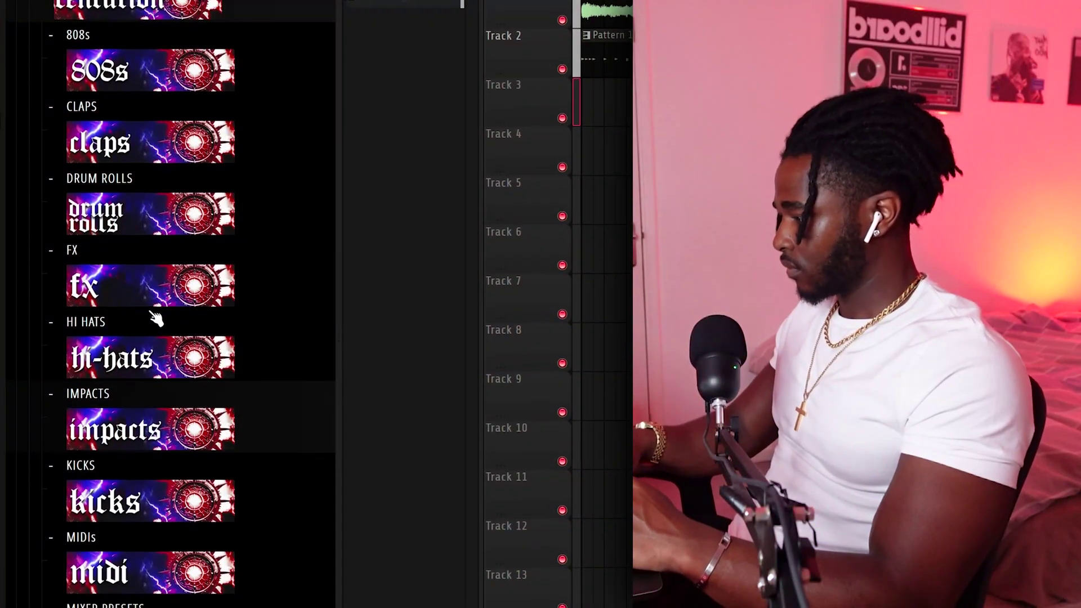
Audition the Imperium II bell FX samples and place FX - Bell III on Track 3 at bar 5 of the playlist
{"action": "left_click", "coordinate": [152, 307]}
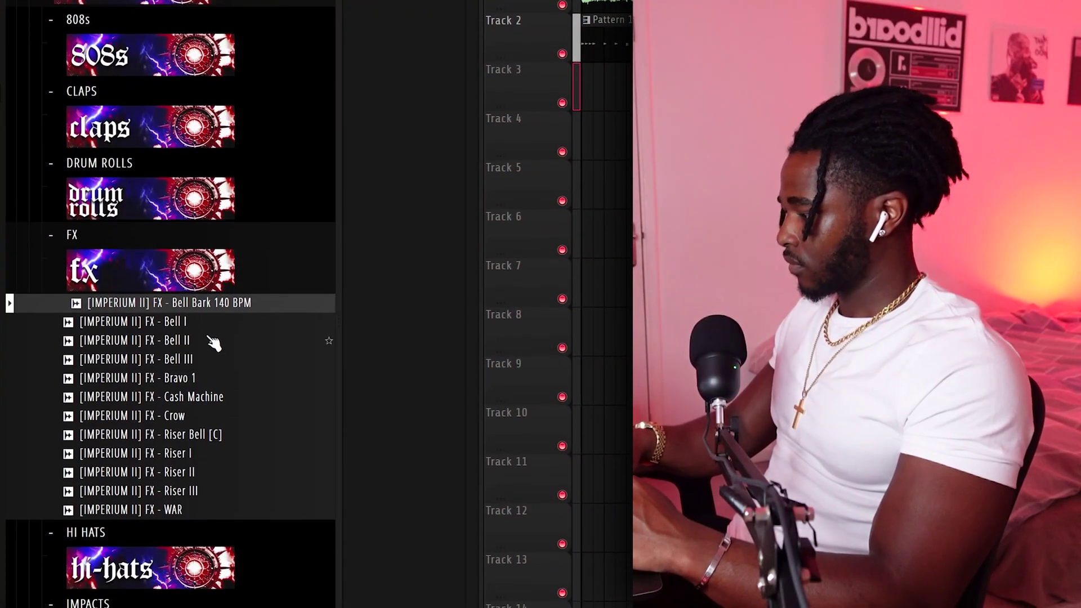
{"action": "left_click", "coordinate": [180, 340]}
{"action": "left_click", "coordinate": [180, 358]}
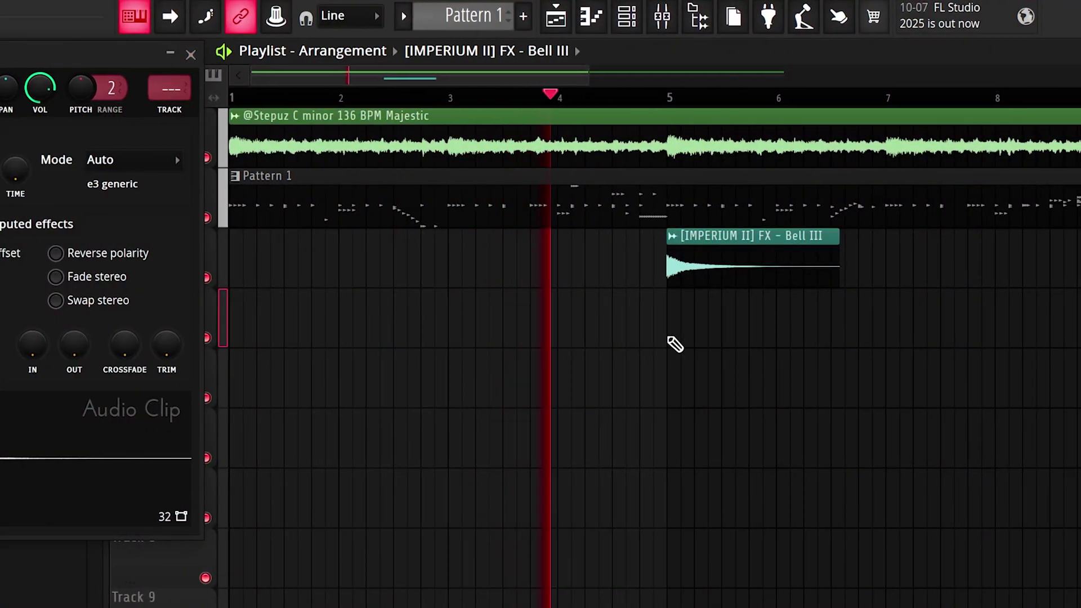
{"action": "scroll", "coordinate": [662, 334], "scroll_direction": "down", "scroll_amount": 2}
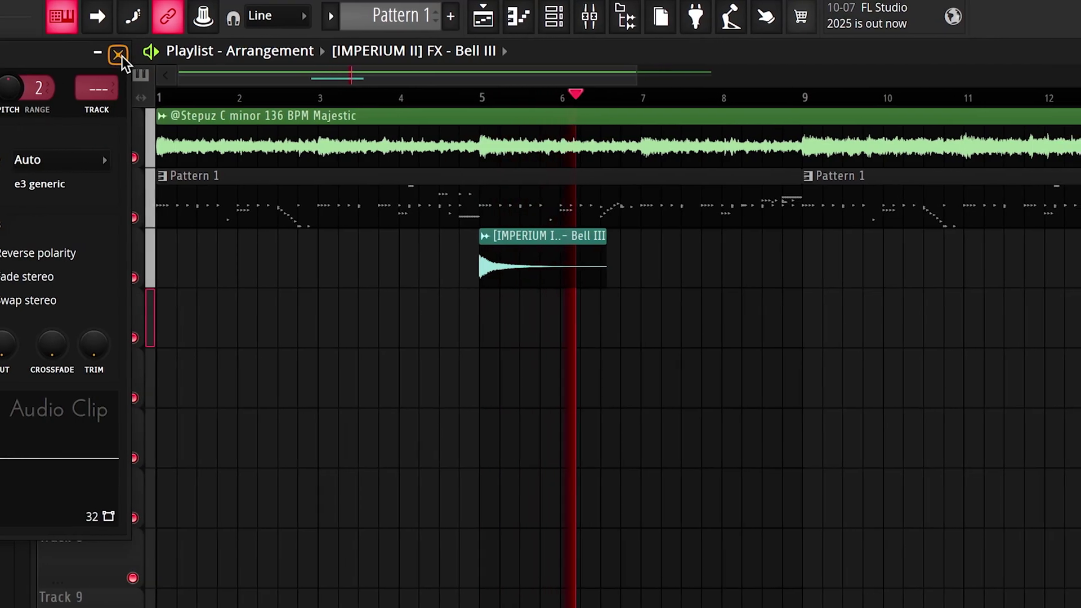
{"action": "left_click", "coordinate": [119, 55]}
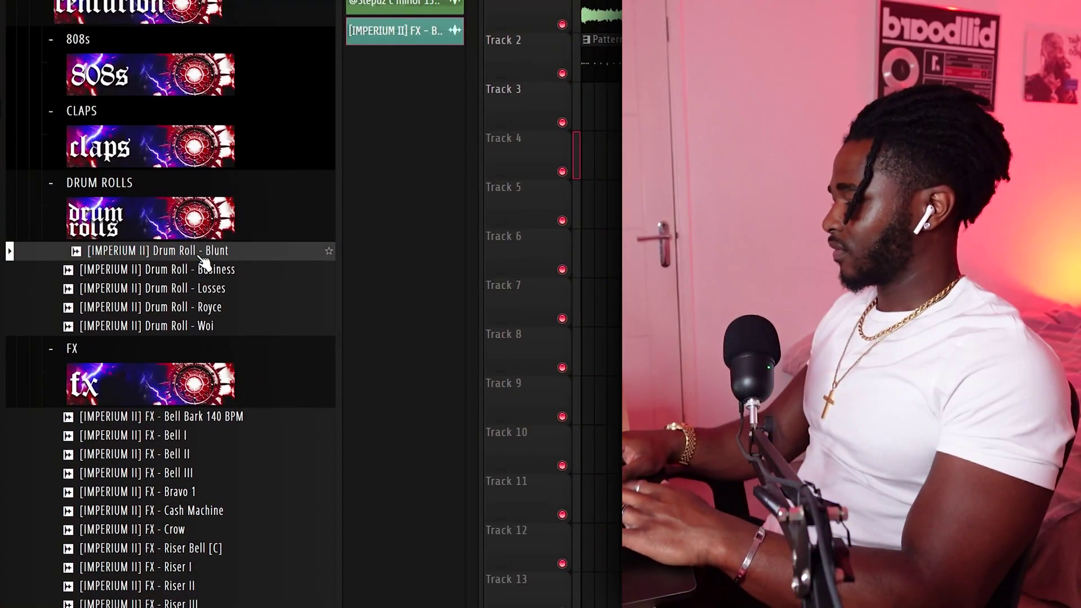
Audition the Imperium II drum rolls, place Drum Roll - Losses at bar 8, and move its track up to the Track 4 position
{"action": "left_click", "coordinate": [212, 308]}
{"action": "left_click", "coordinate": [221, 290]}
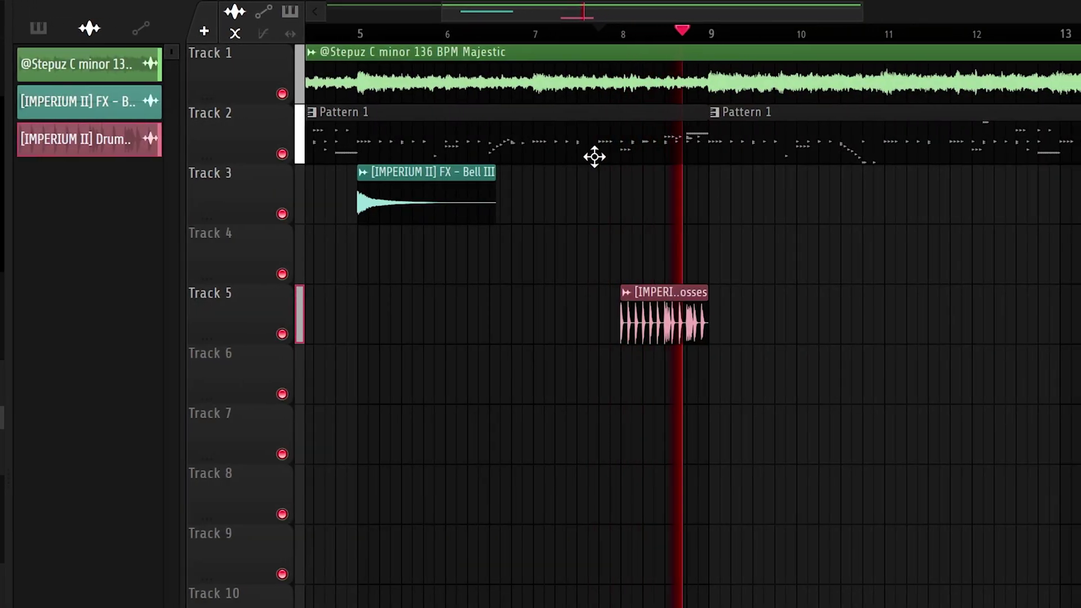
{"action": "scroll", "coordinate": [510, 193], "scroll_direction": "left", "scroll_amount": 4}
{"action": "scroll", "coordinate": [511, 194], "scroll_direction": "down", "scroll_amount": 3}
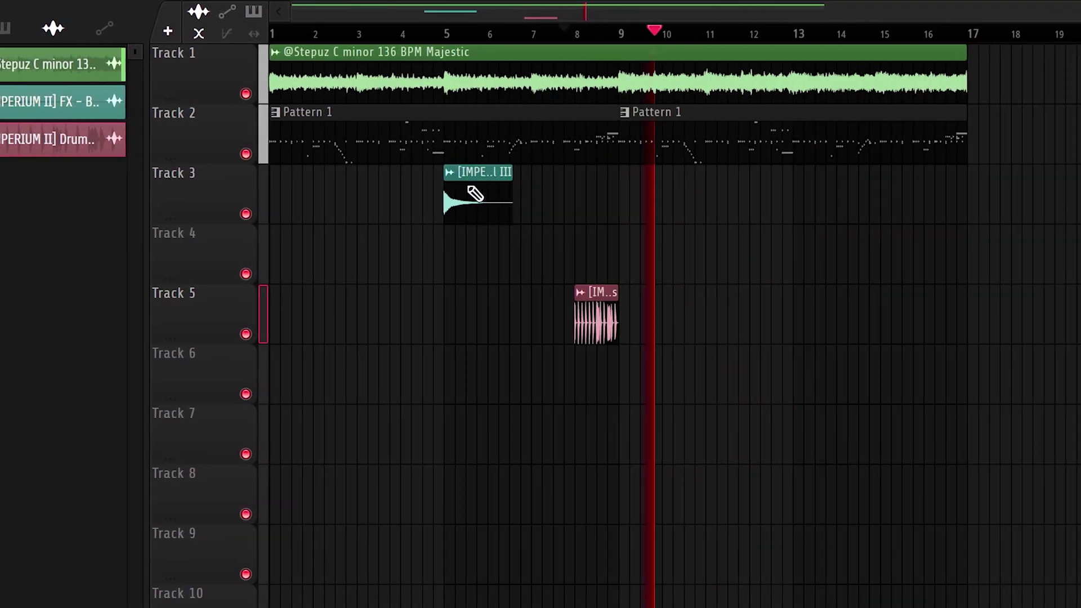
{"action": "left_click_drag", "start_coordinate": [207, 330], "coordinate": [188, 259]}
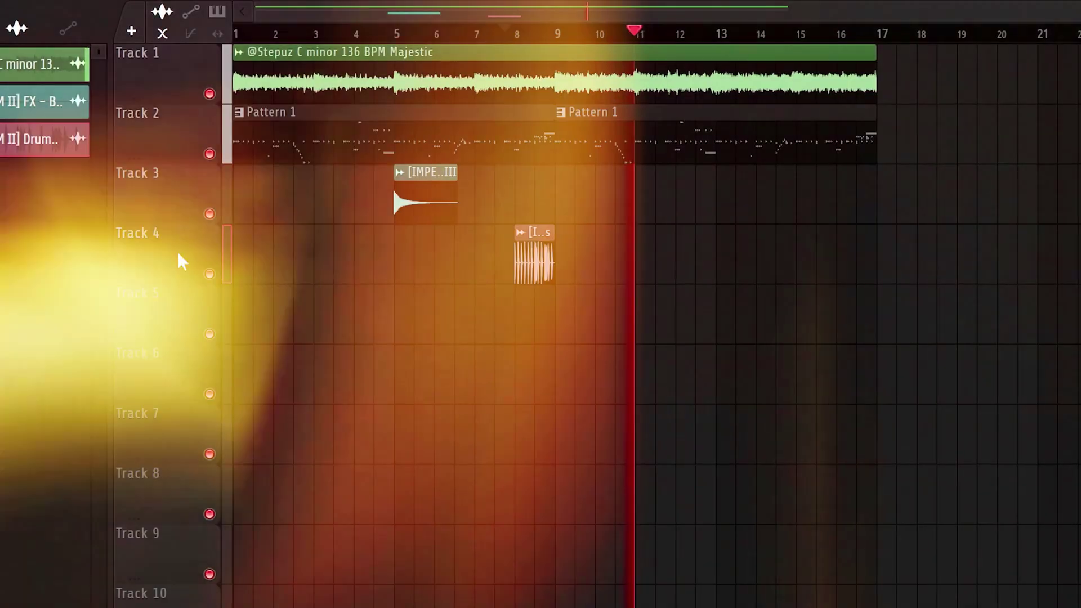